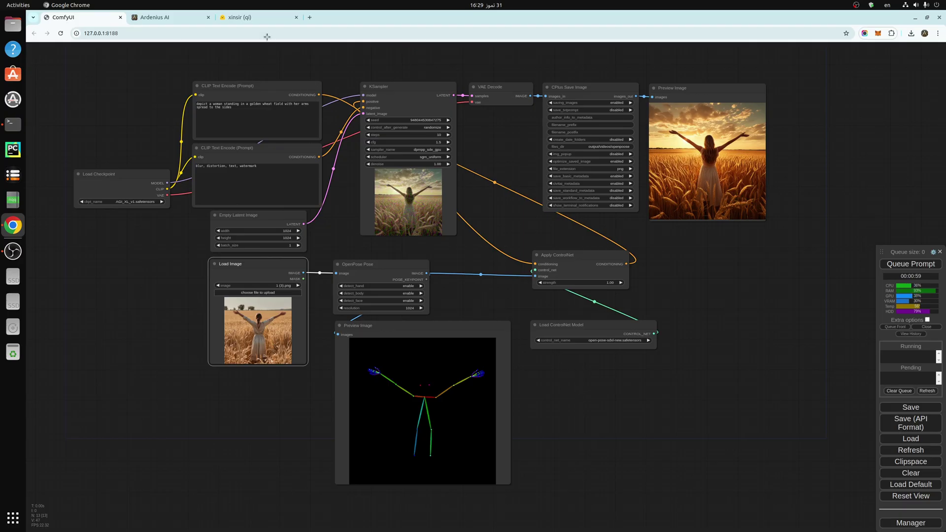
Show the author's Hugging Face profile listing controlnet-openpose-sdxl-1.0 and other SDXL ControlNet models.
click(261, 20)
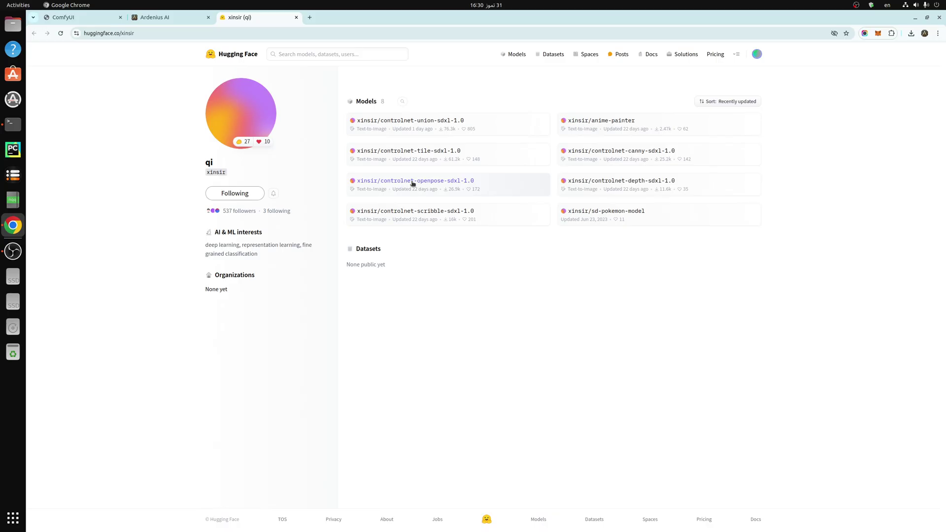
Return to the ComfyUI OpenPose workflow using open-pose-sdxl-new.safetensors and nudge the canvas.
click(74, 17)
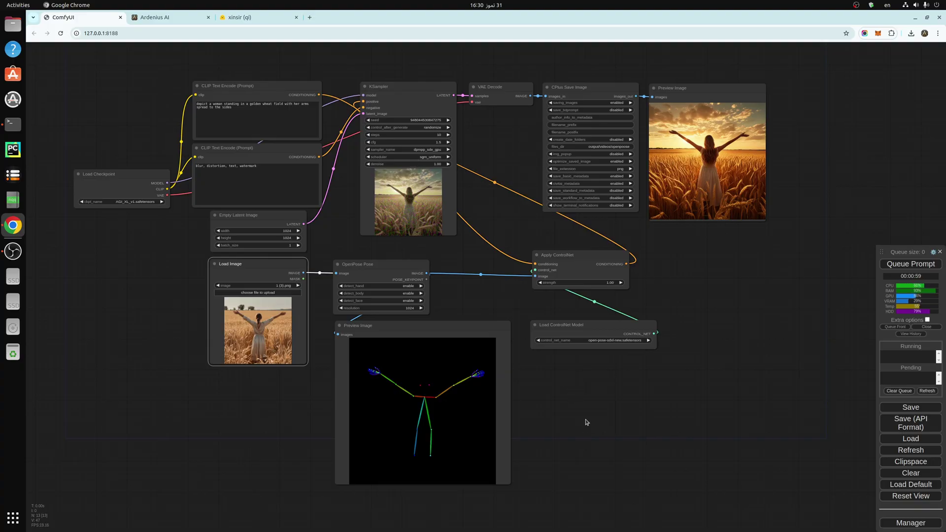
scroll(572, 416, up, 1)
drag(564, 402, 585, 417)
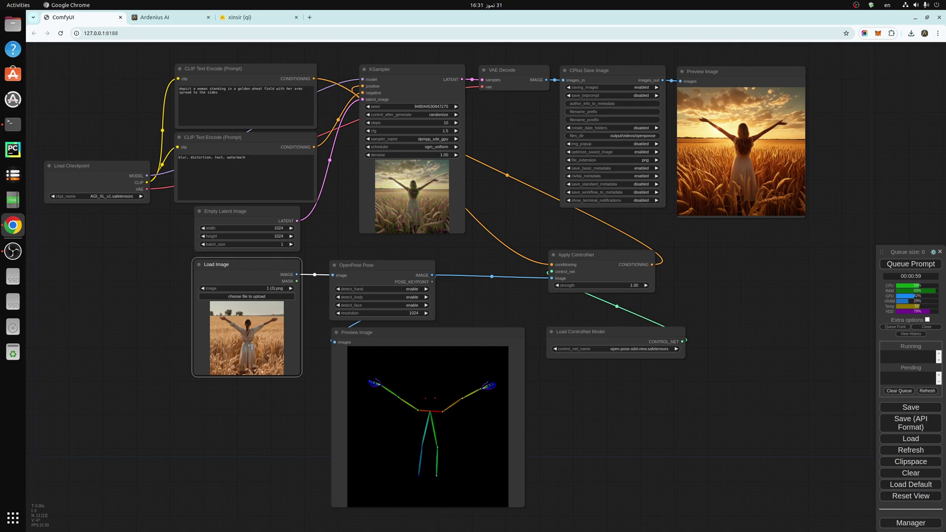
scroll(223, 349, up, 4)
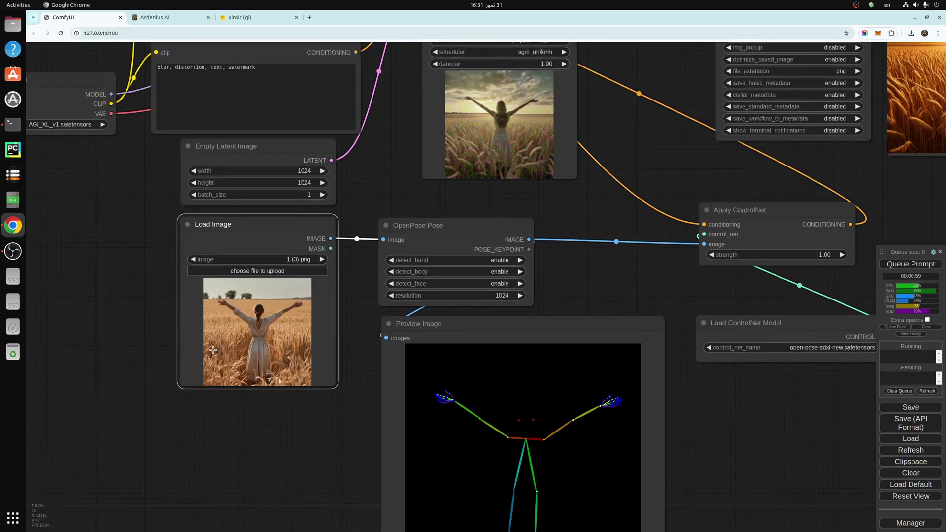
scroll(213, 349, up, 5)
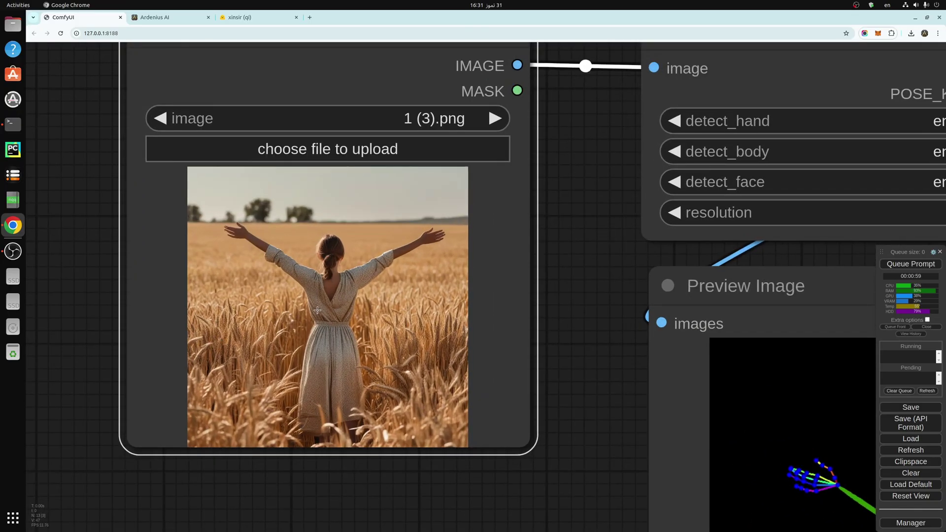
scroll(317, 310, down, 2)
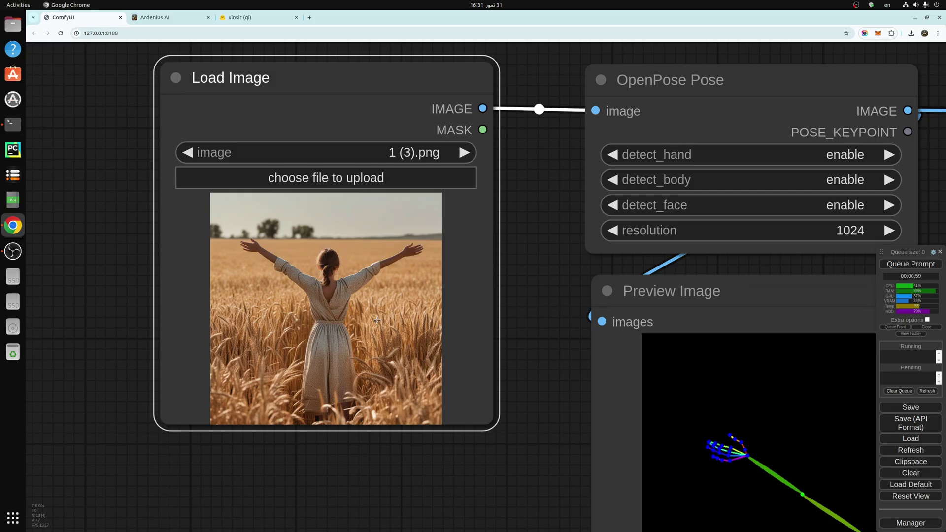
scroll(376, 320, down, 4)
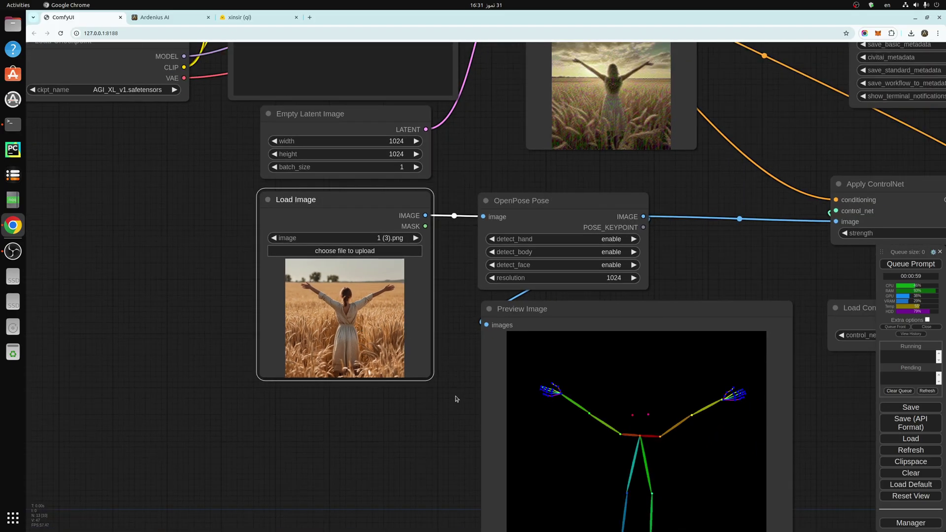
drag(444, 397, 372, 405)
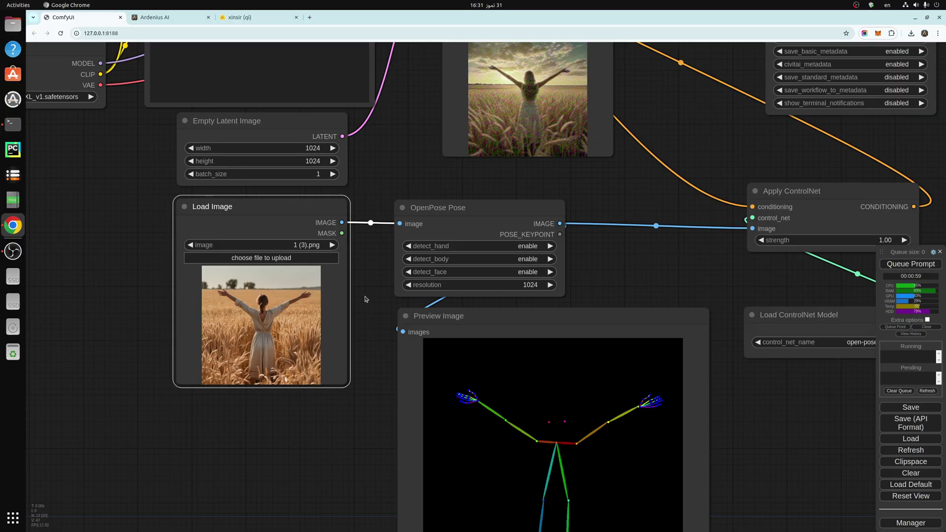
drag(262, 204, 254, 210)
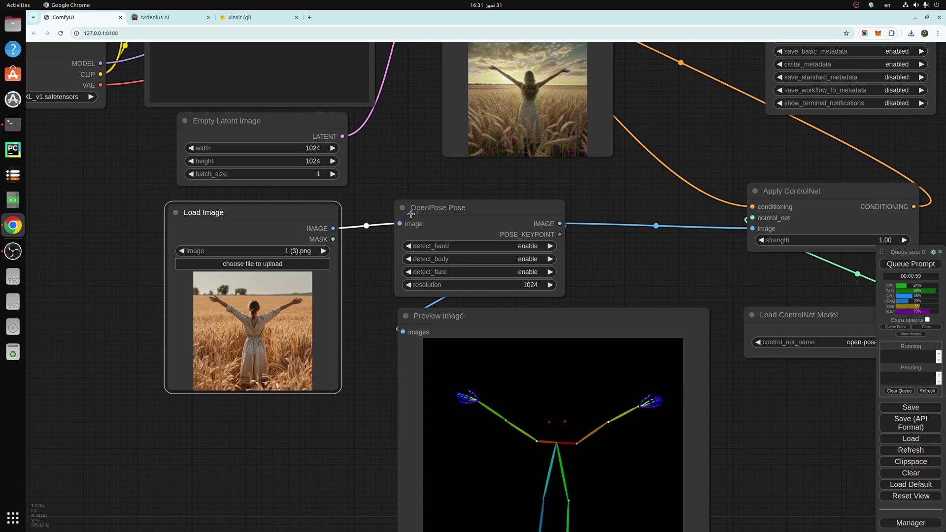
drag(289, 208, 300, 204)
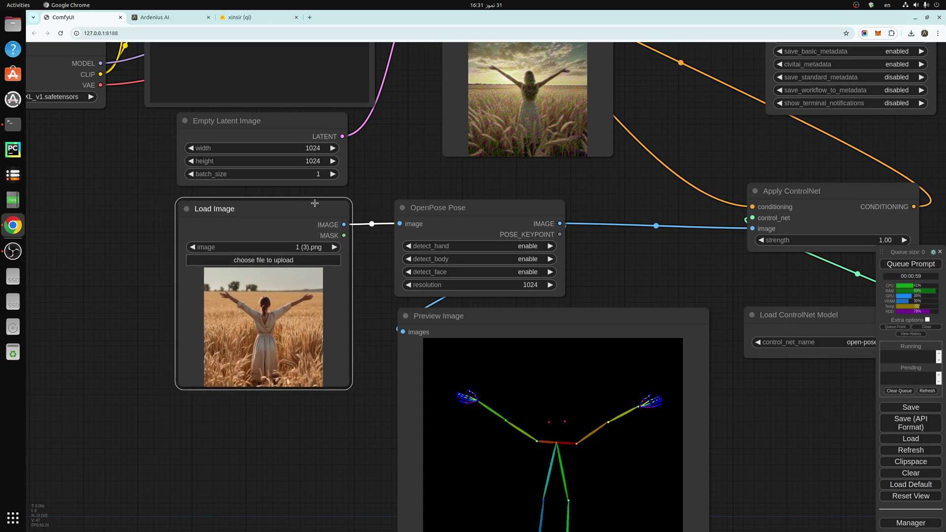
click(447, 209)
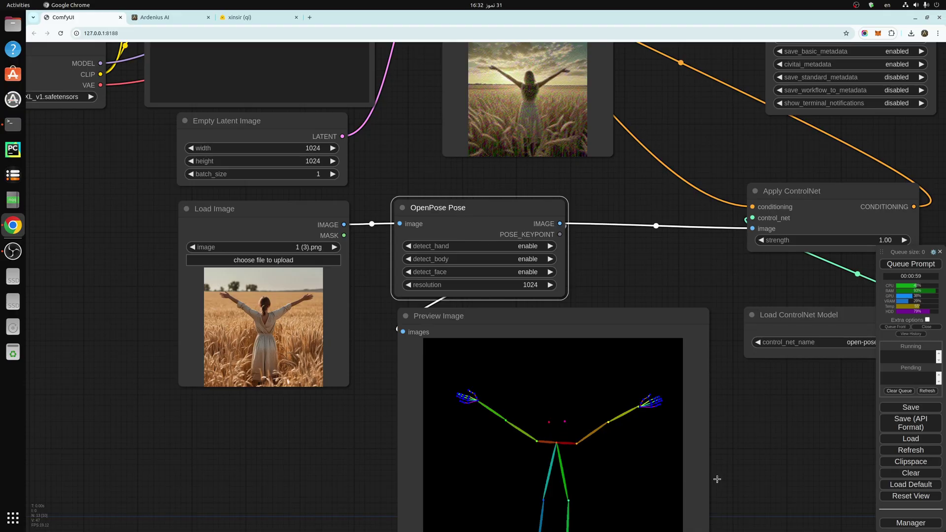
drag(731, 443, 675, 325)
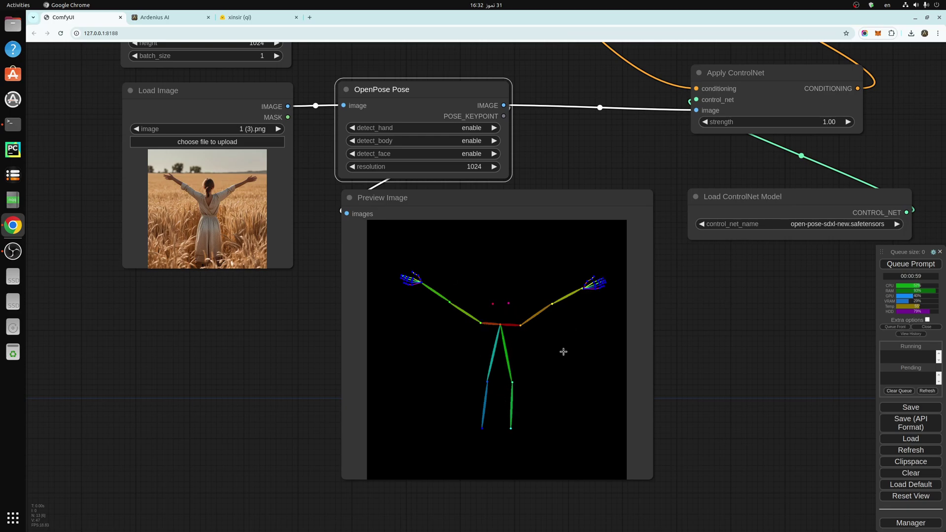
drag(768, 299, 587, 366)
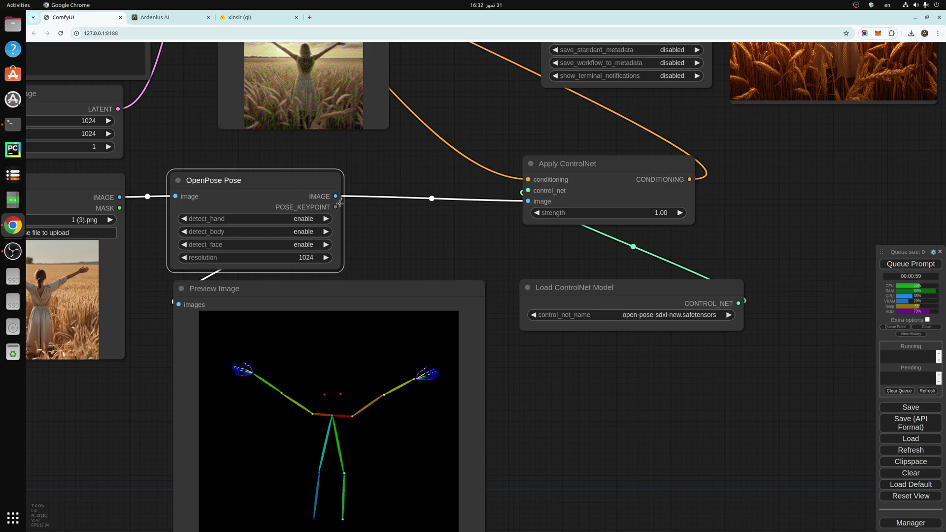
click(419, 300)
drag(420, 299, 362, 294)
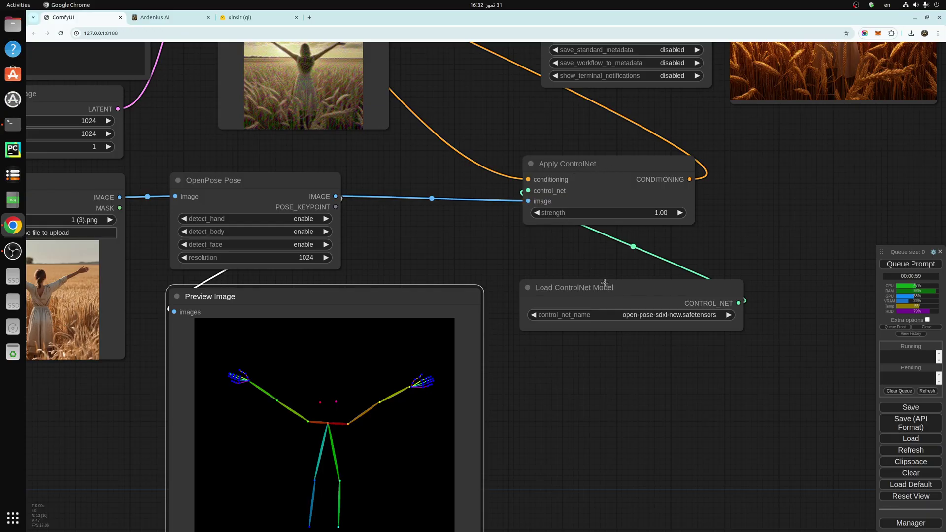
drag(607, 288, 600, 287)
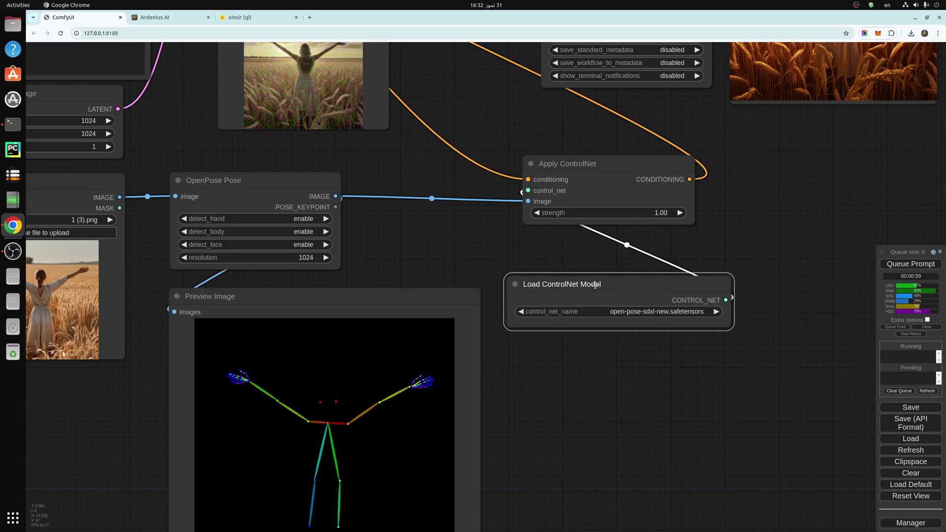
click(274, 18)
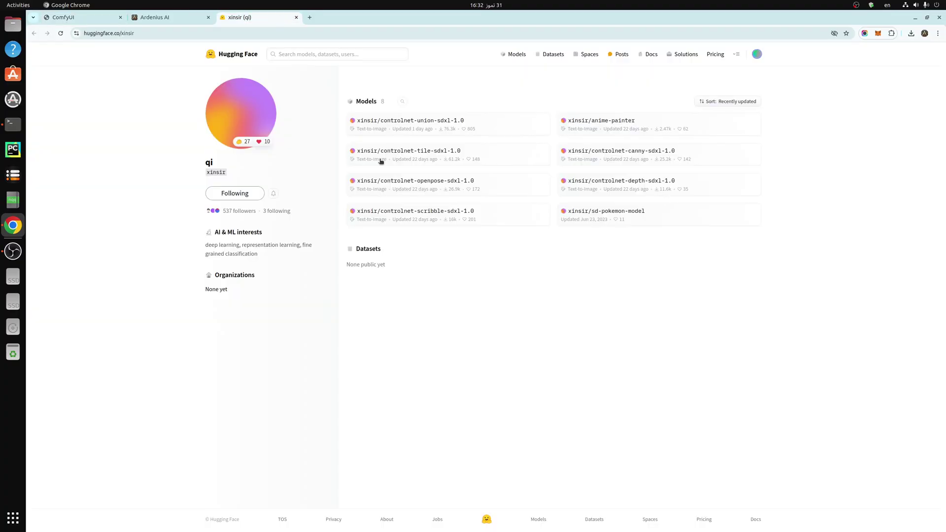
click(87, 19)
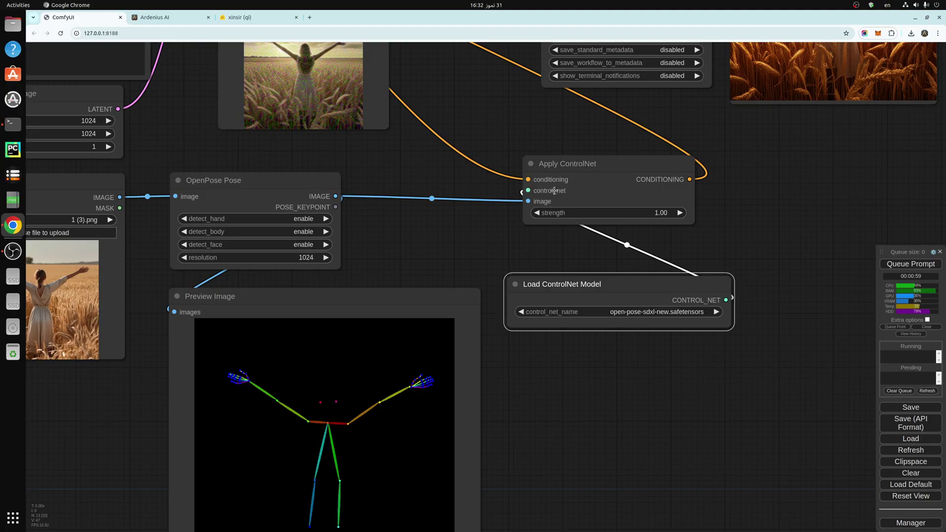
scroll(538, 186, up, 3)
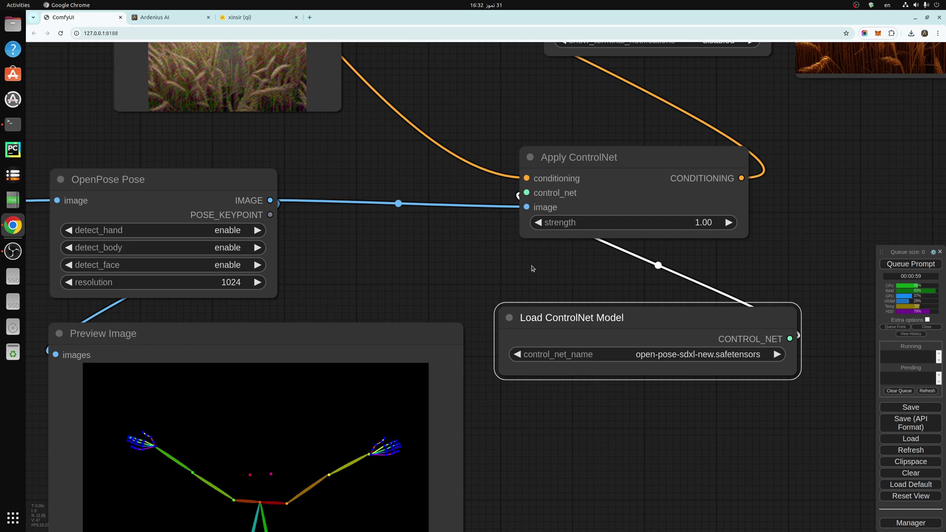
scroll(532, 269, down, 3)
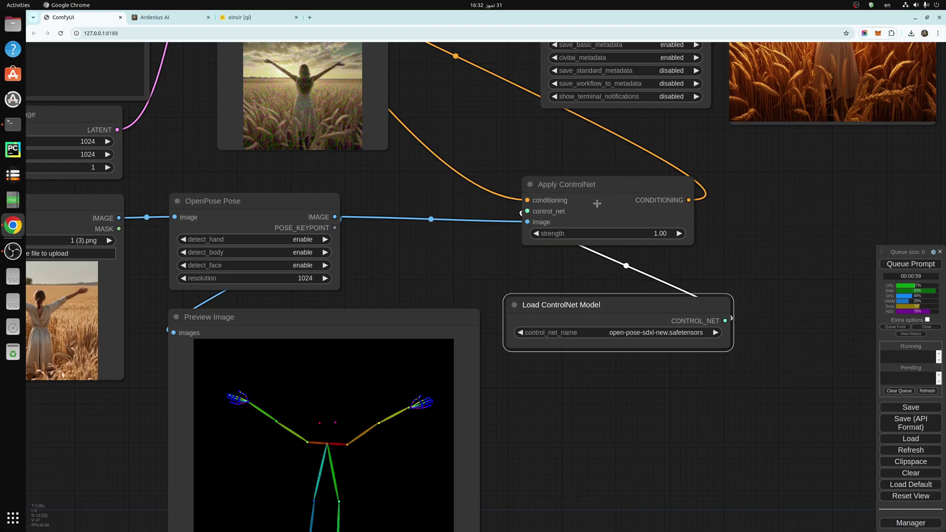
click(595, 183)
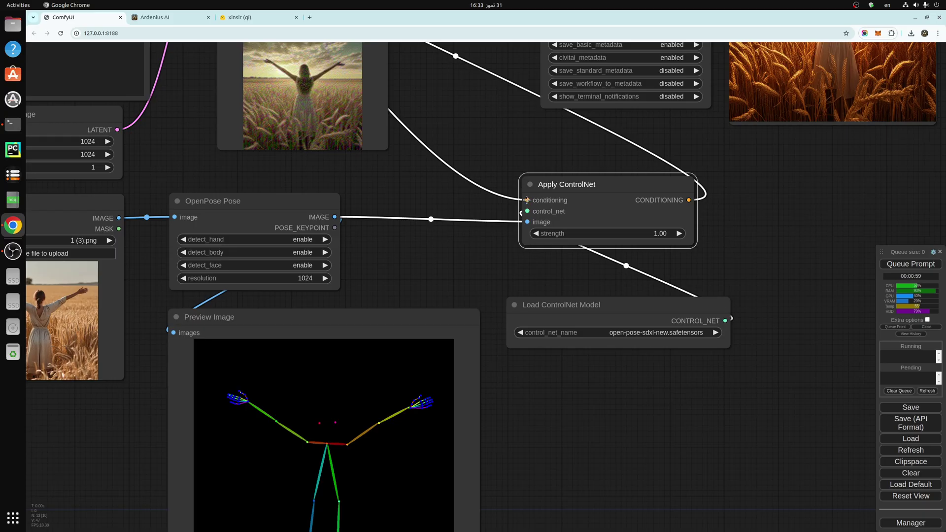
scroll(526, 200, down, 5)
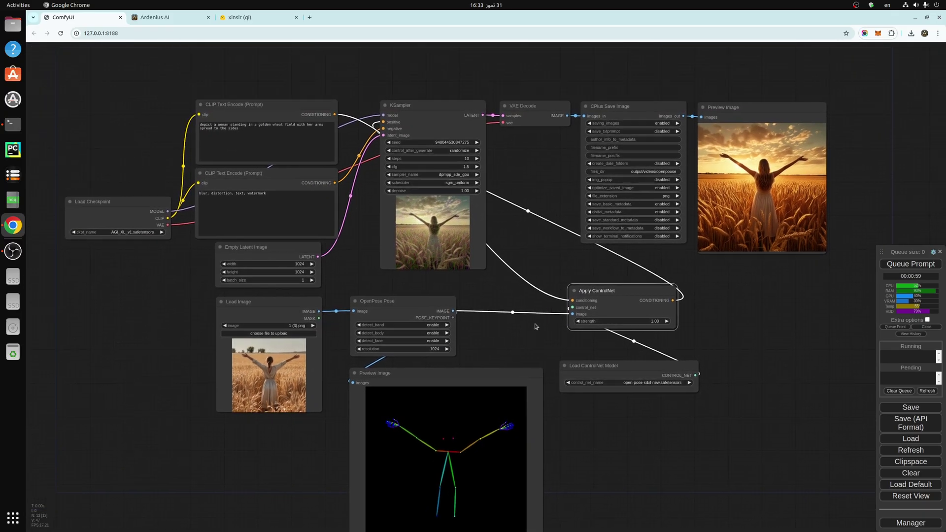
Inspect the prompt, latent, KSampler and save nodes, then enlarge the final Preview Image node.
click(274, 113)
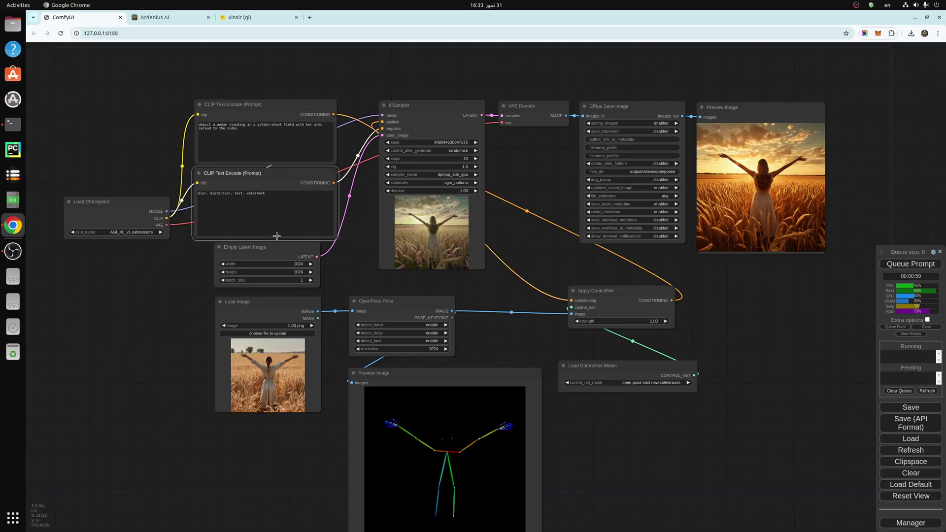
click(264, 247)
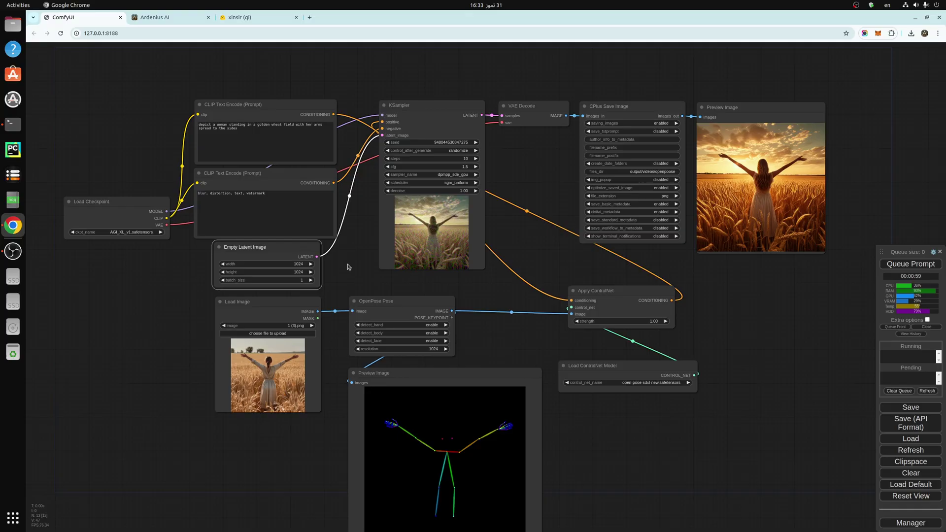
click(420, 111)
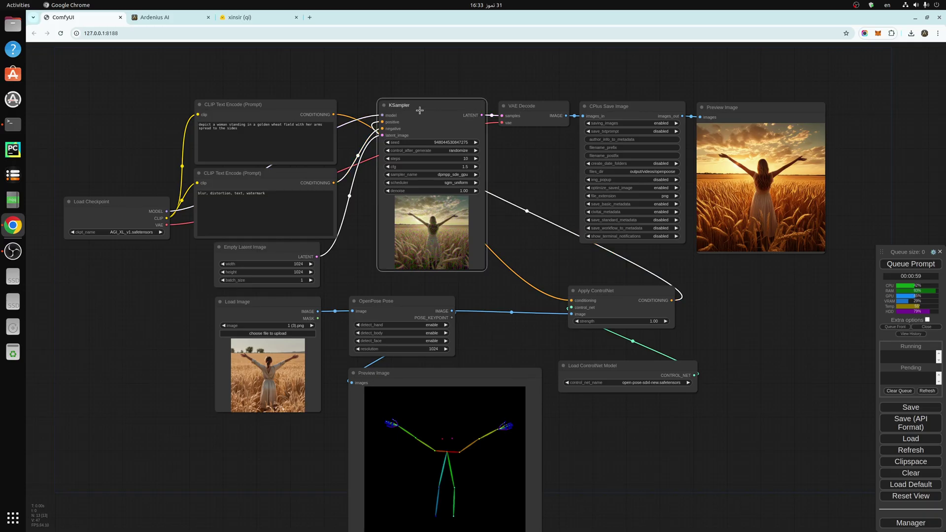
drag(540, 249, 392, 242)
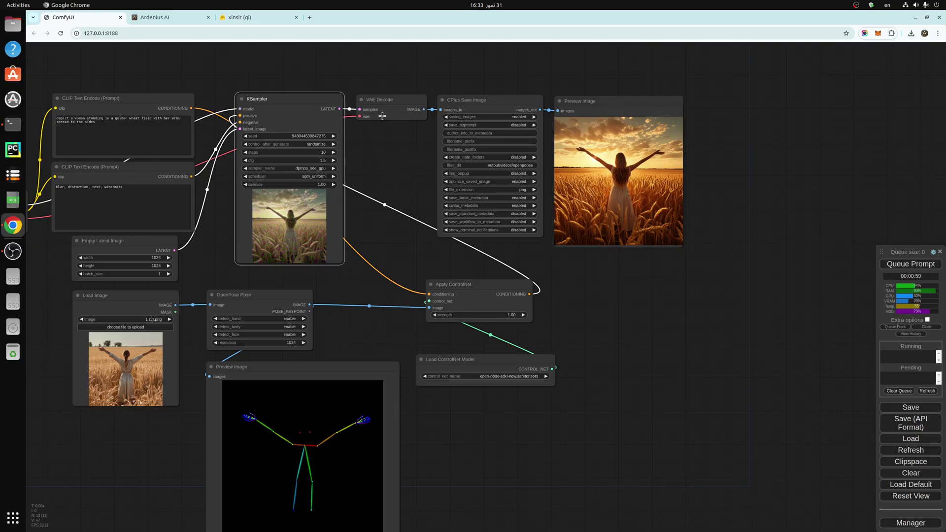
click(469, 102)
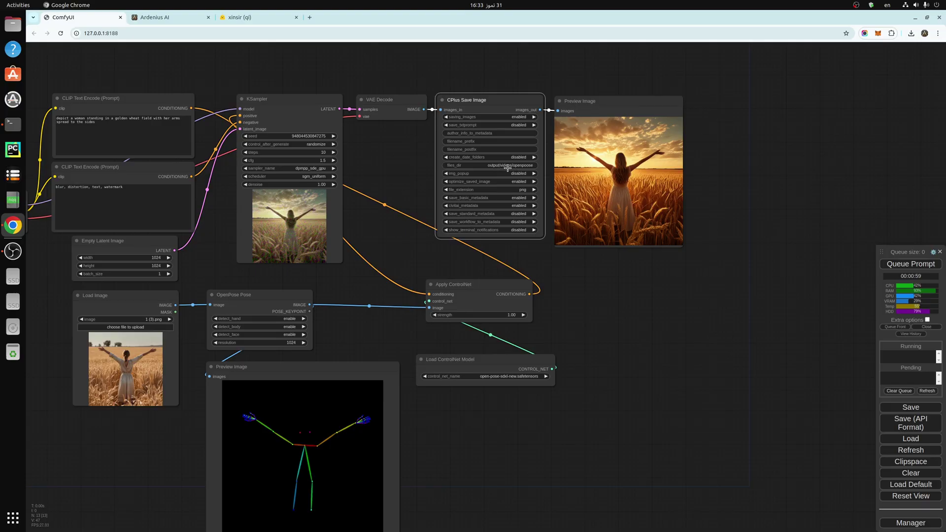
click(602, 102)
drag(682, 245, 761, 332)
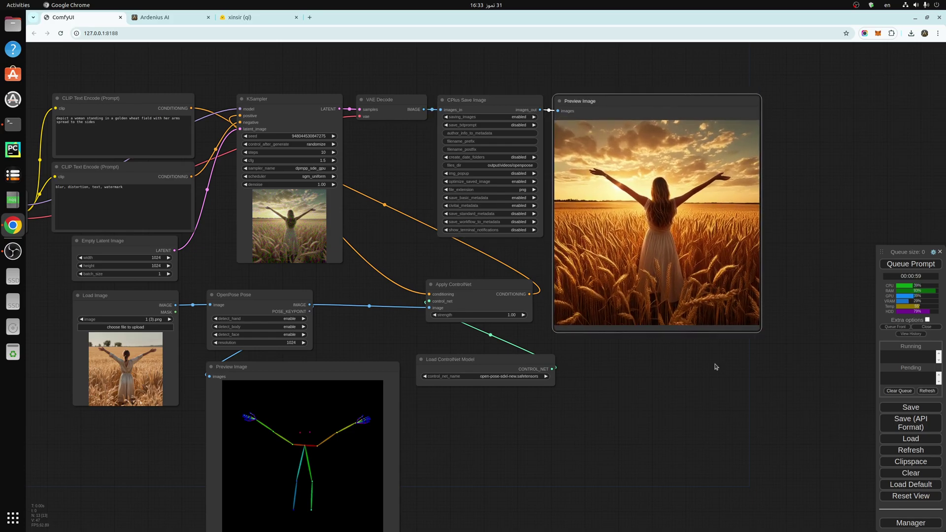
Queue the workflow to generate a new image.
click(897, 264)
scroll(469, 441, down, 5)
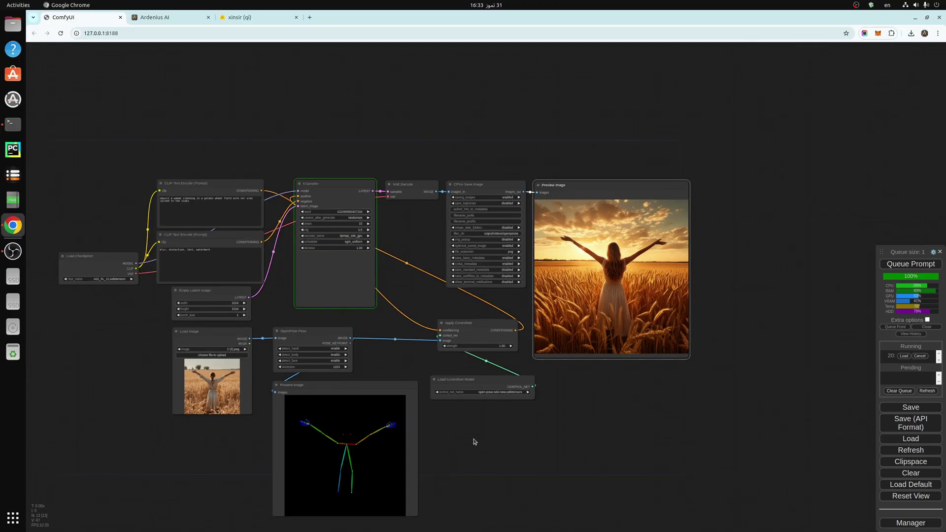
scroll(546, 434, up, 3)
drag(565, 429, 567, 428)
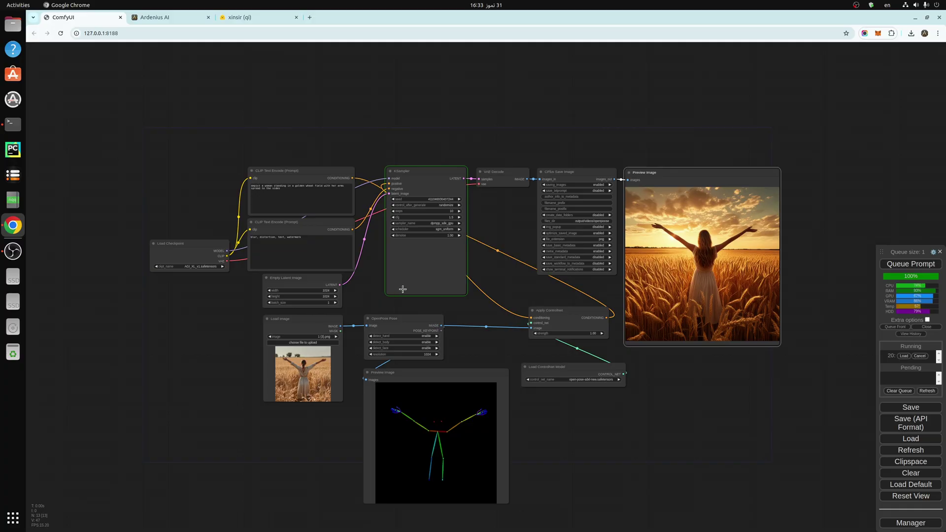
Copy the positive prompt about the woman with arms spread in a golden wheat field.
triple_click(271, 186)
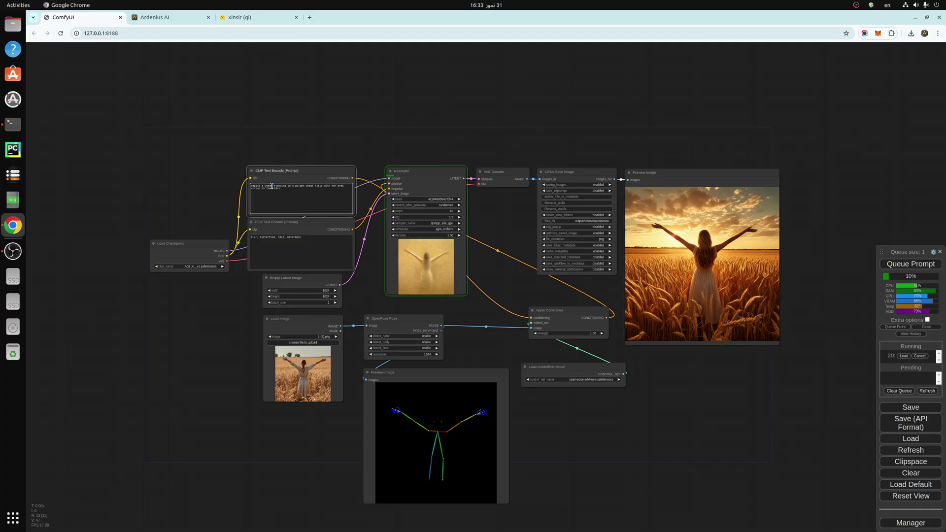
scroll(271, 186, up, 9)
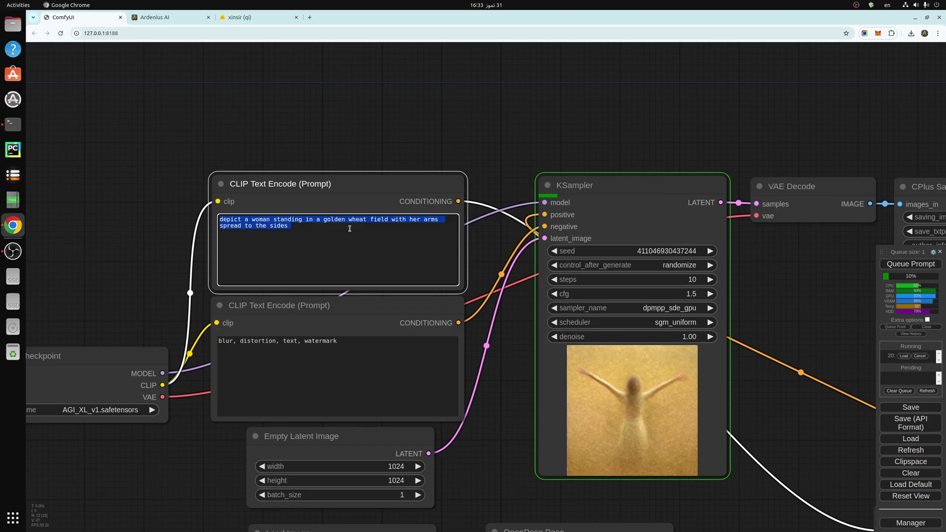
right_click(260, 225)
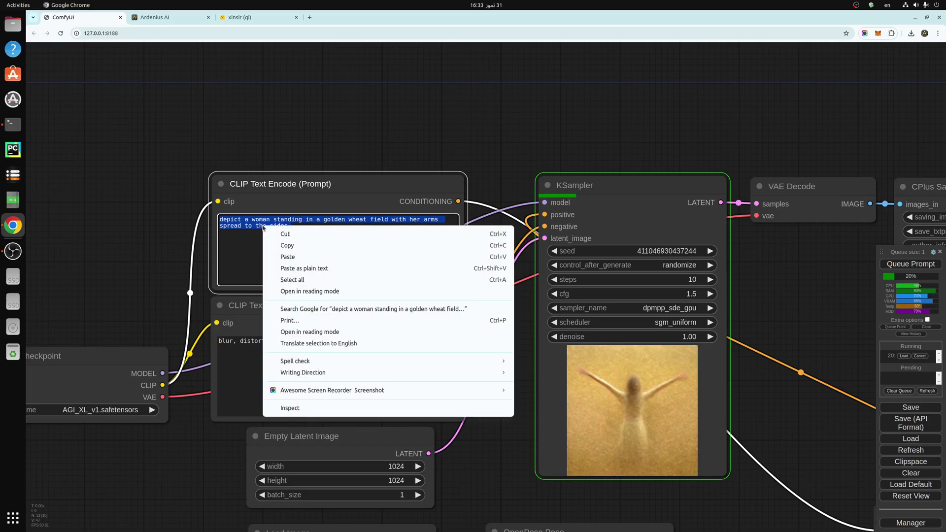
click(283, 245)
Send the short wheat-field prompt to Ardenius AI with the prompt engineer expert.
click(170, 19)
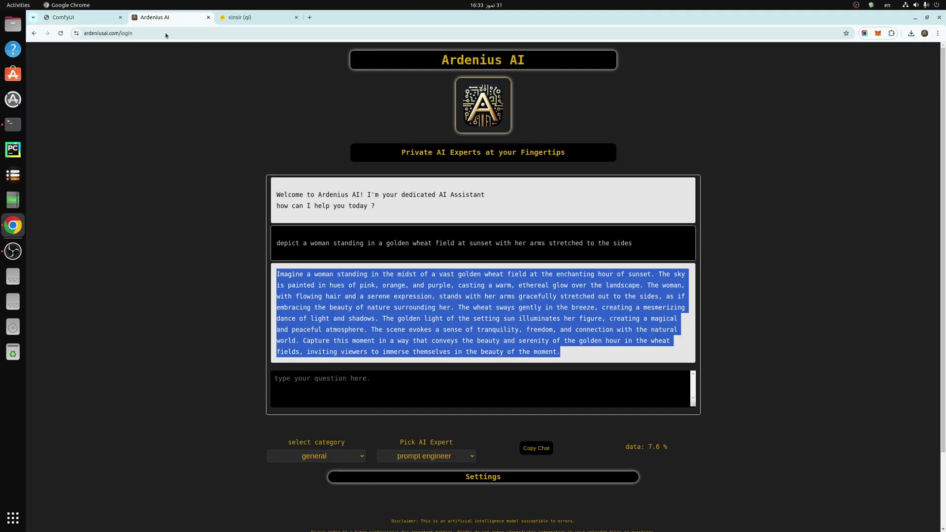
scroll(349, 327, down, 3)
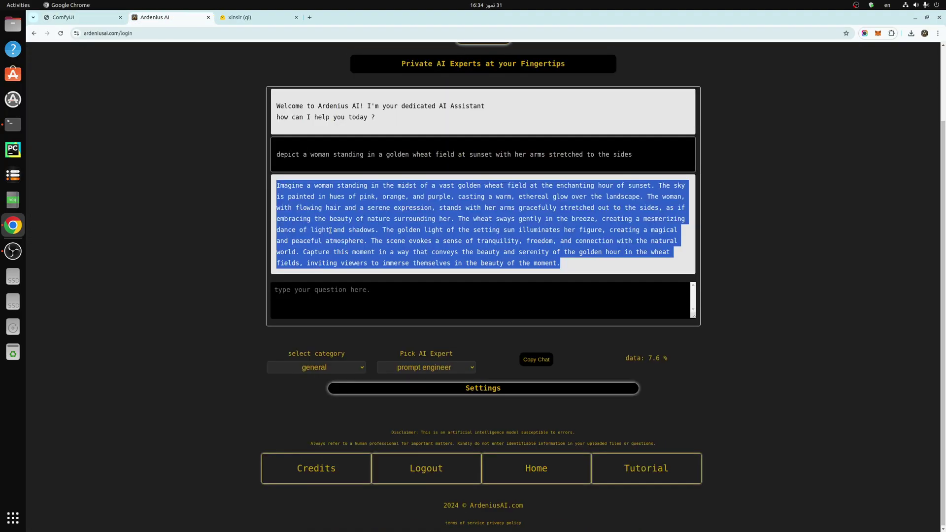
click(327, 291)
key(ctrl+v)
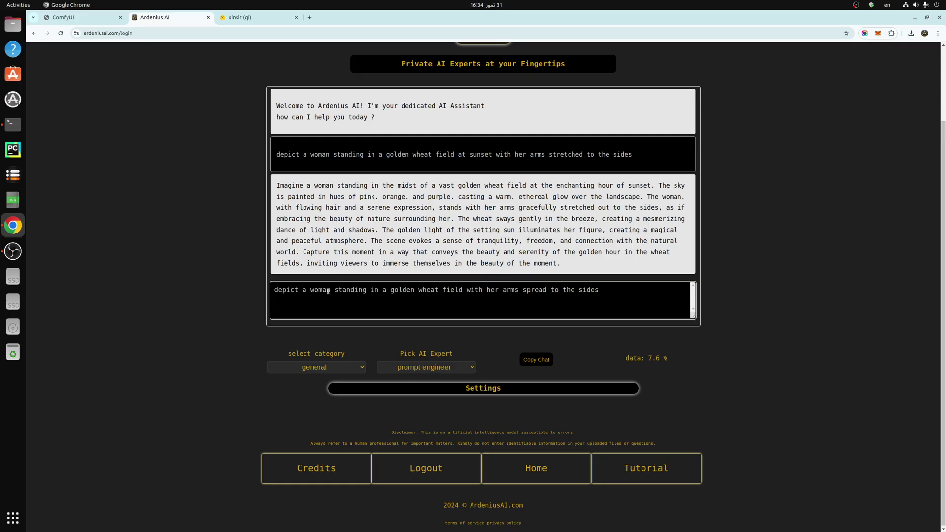
key(Return)
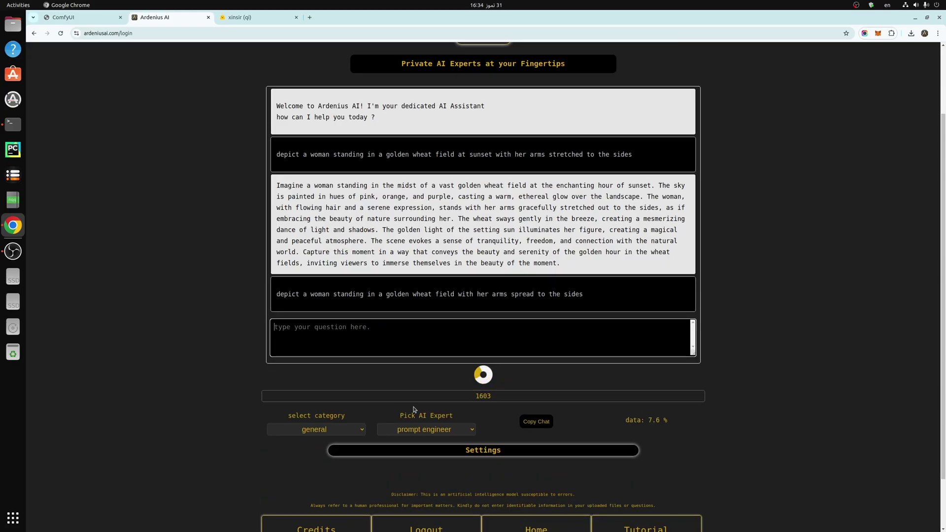
click(463, 429)
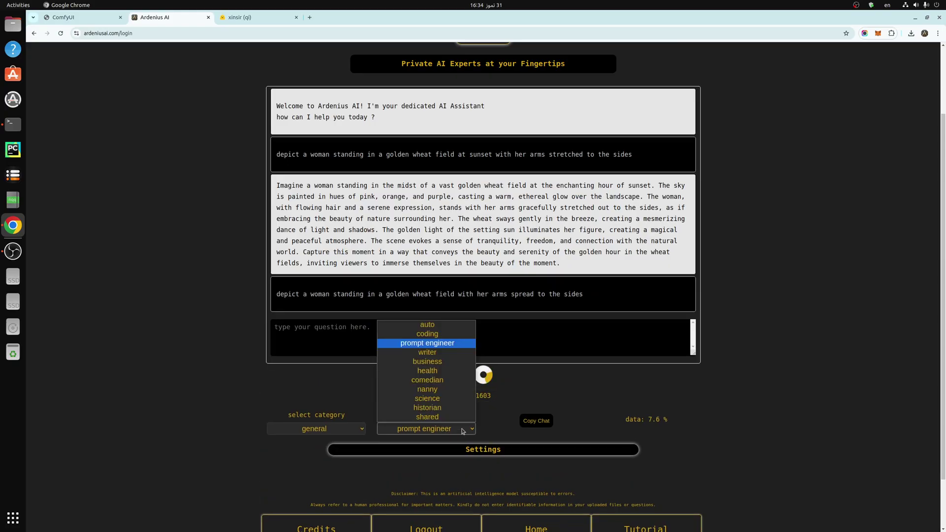
click(427, 342)
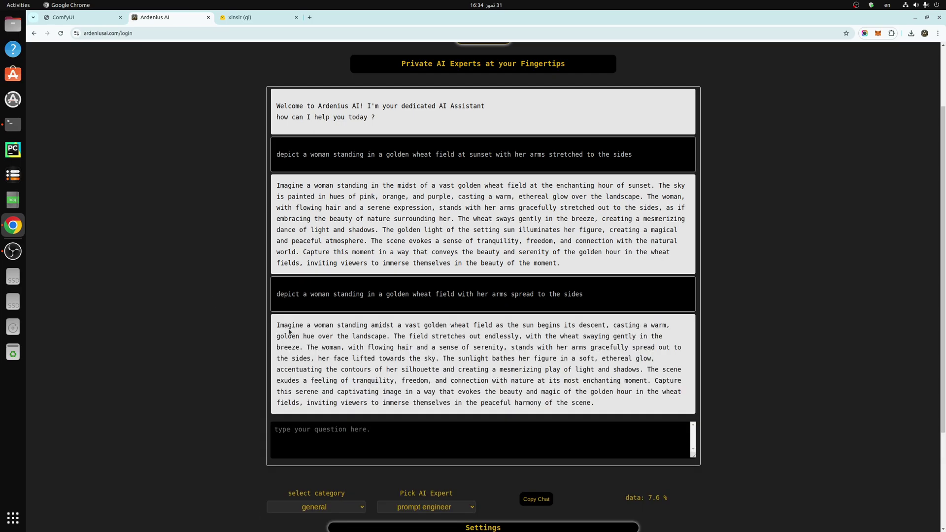
Copy the expanded sunset wheat-field description from the AI's reply.
drag(276, 323, 610, 405)
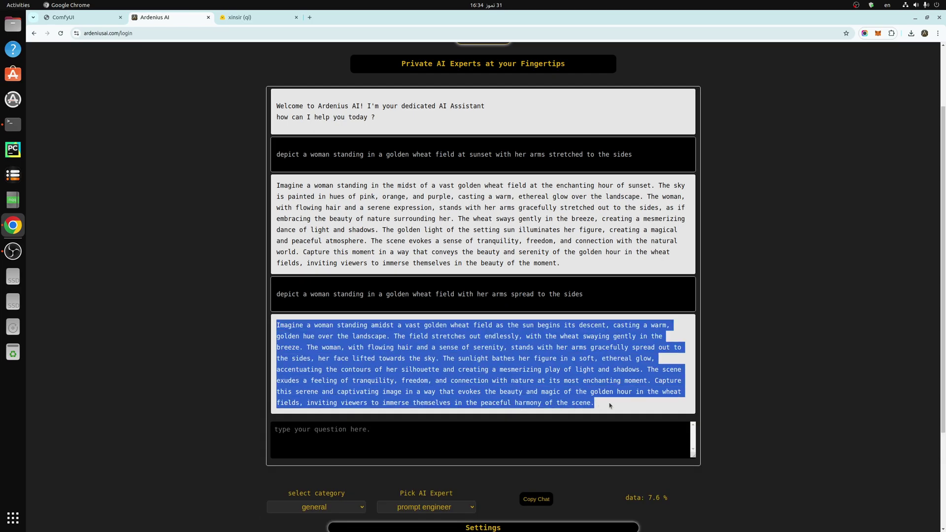
right_click(516, 368)
click(536, 377)
Paste the expanded sunset description into the ComfyUI positive prompt, replacing the short prompt.
click(76, 18)
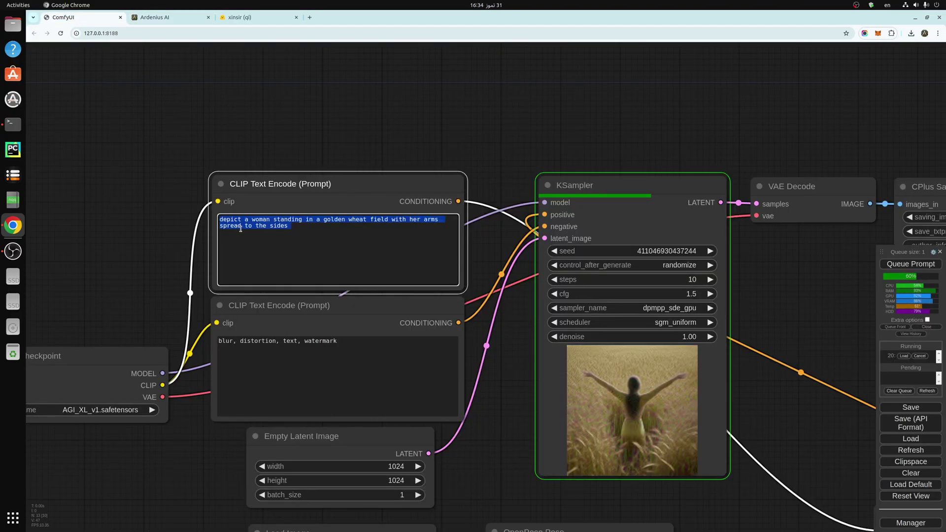
key(ctrl+v)
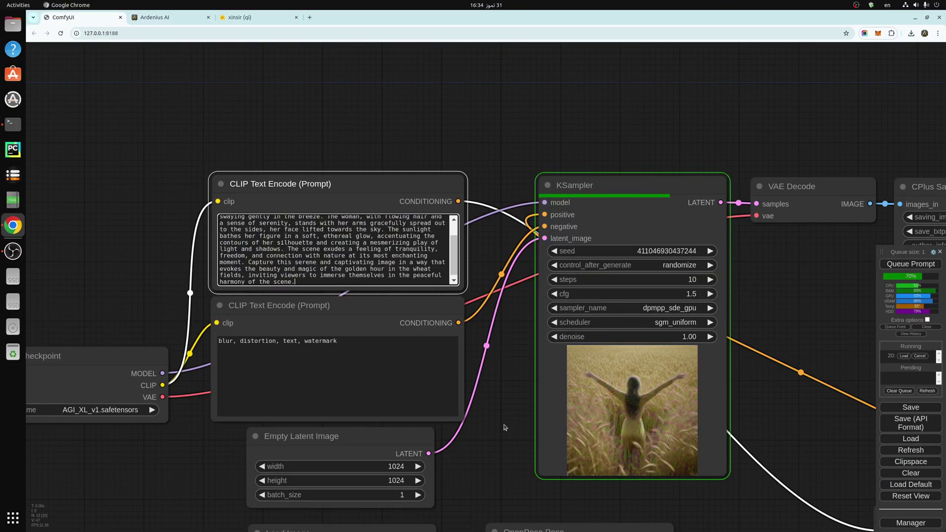
click(503, 434)
scroll(500, 461, down, 1)
drag(500, 463, 323, 342)
scroll(323, 342, down, 5)
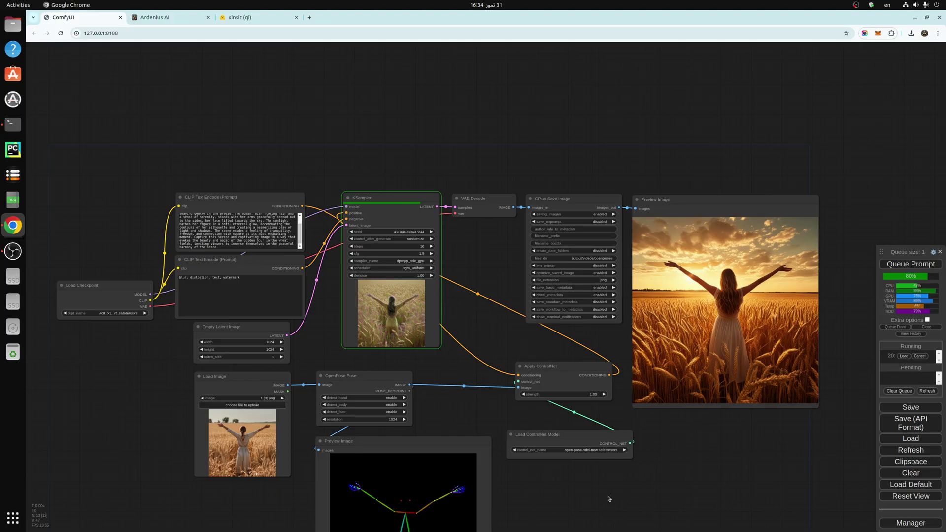
drag(604, 485, 583, 452)
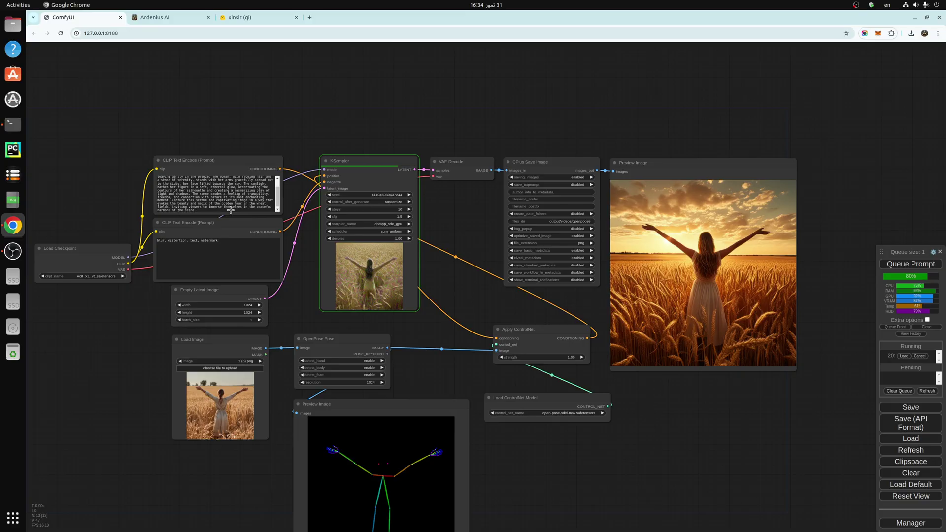
scroll(123, 155, up, 1)
scroll(123, 155, up, 6)
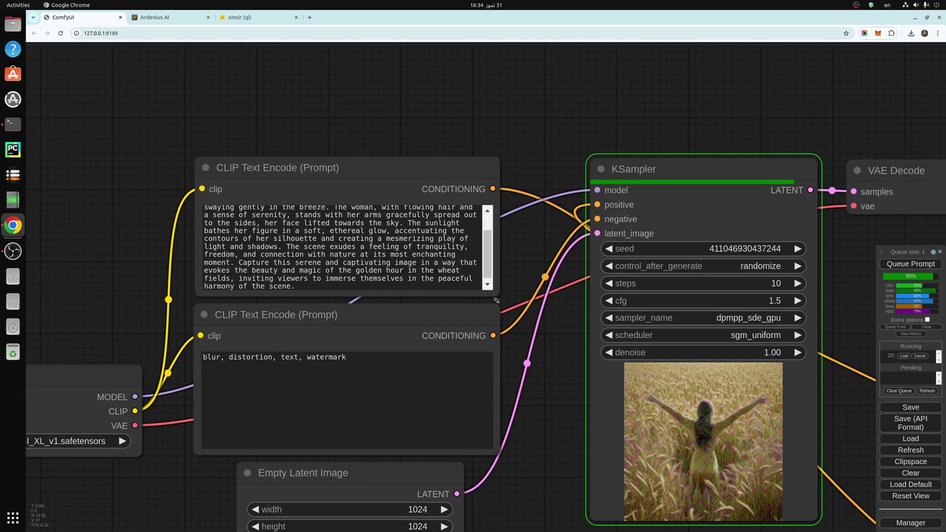
Enlarge the positive prompt node and move it higher so the full description shows.
drag(496, 298, 503, 344)
drag(343, 170, 341, 115)
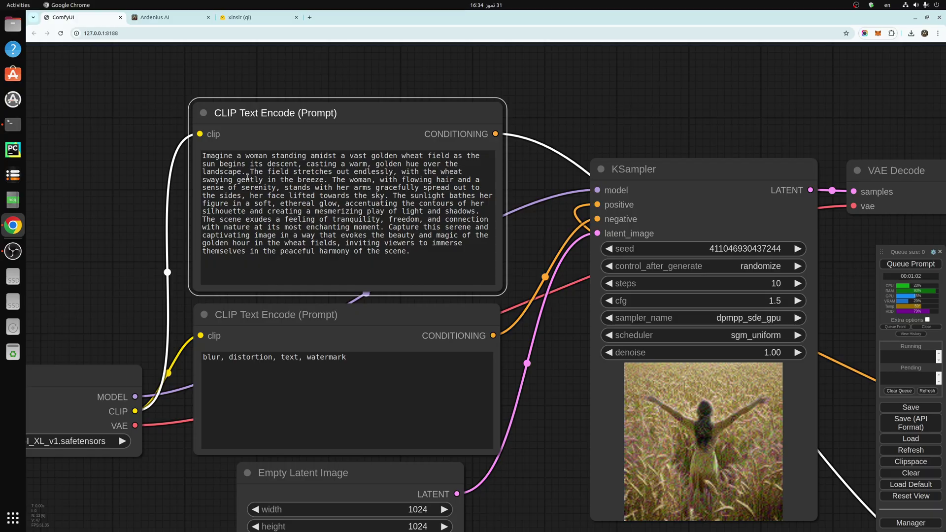
scroll(542, 408, down, 4)
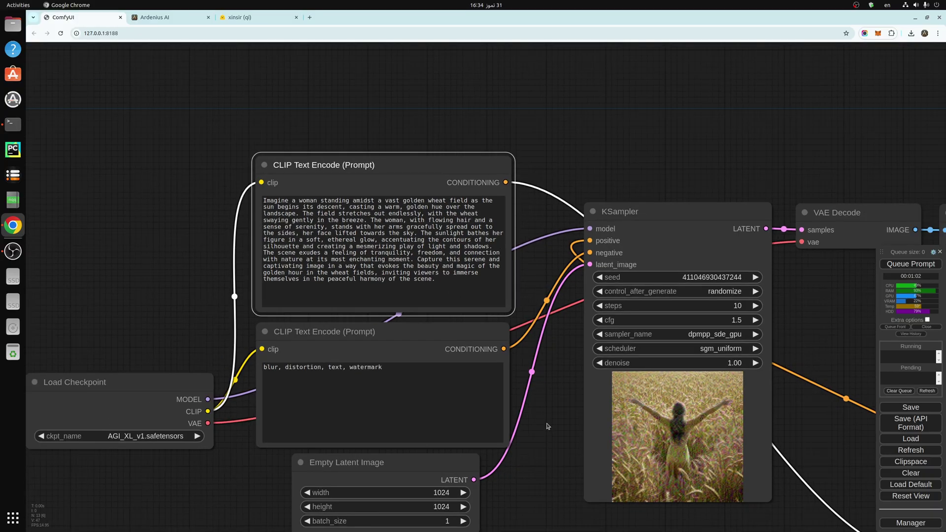
drag(532, 441, 356, 329)
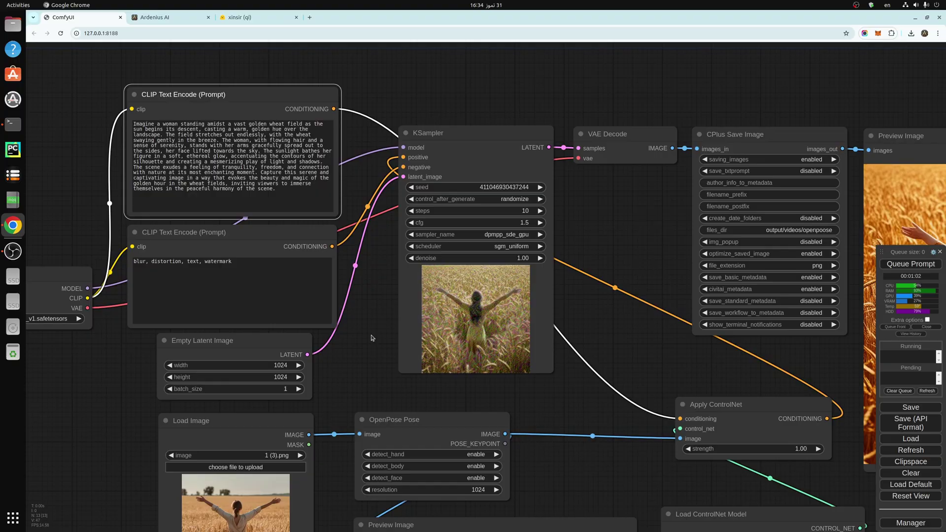
scroll(638, 360, down, 1)
drag(638, 361, 522, 315)
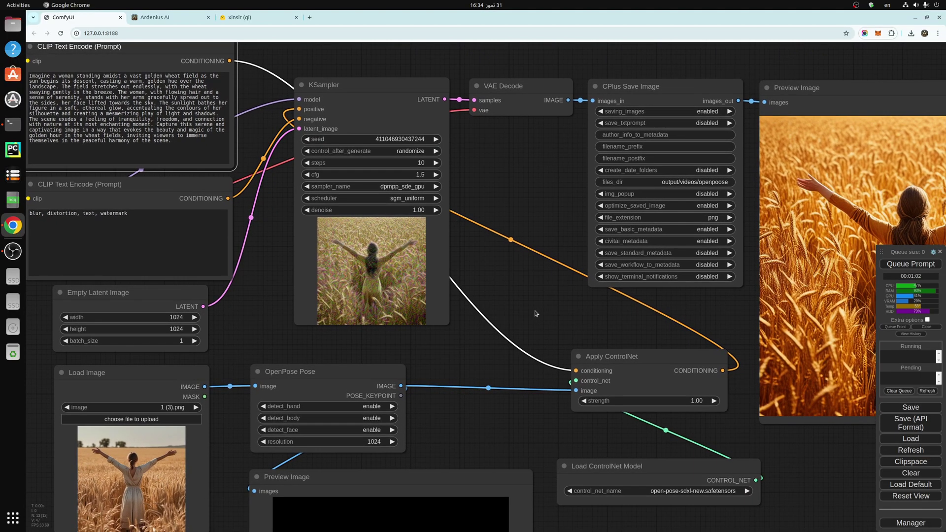
scroll(522, 315, down, 2)
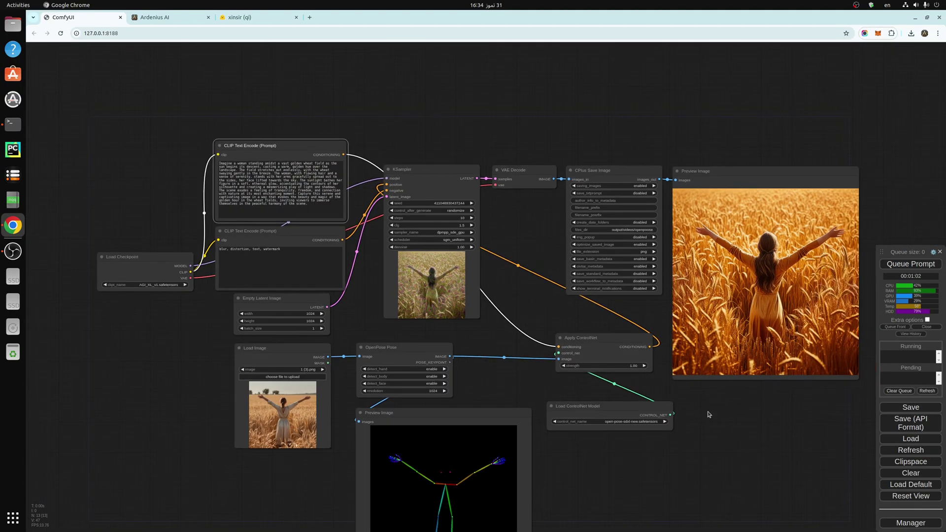
drag(744, 421, 703, 381)
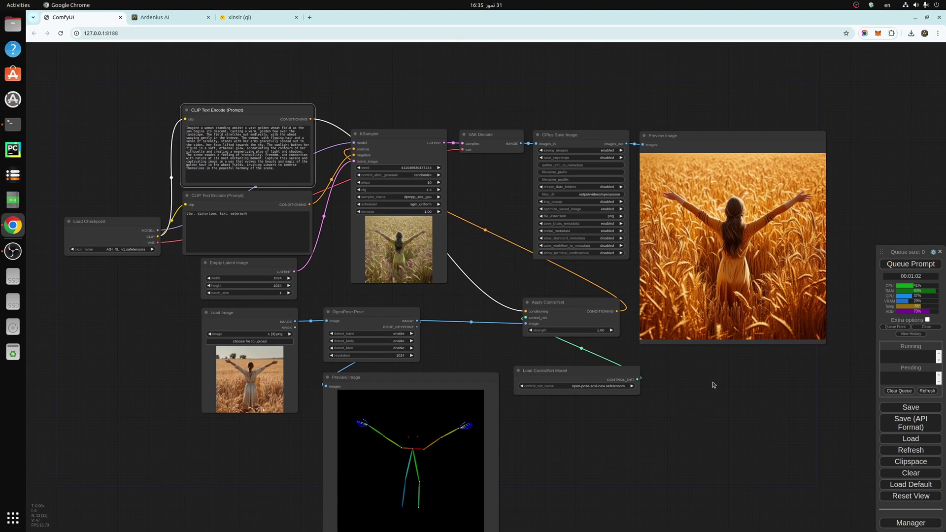
scroll(581, 438, down, 1)
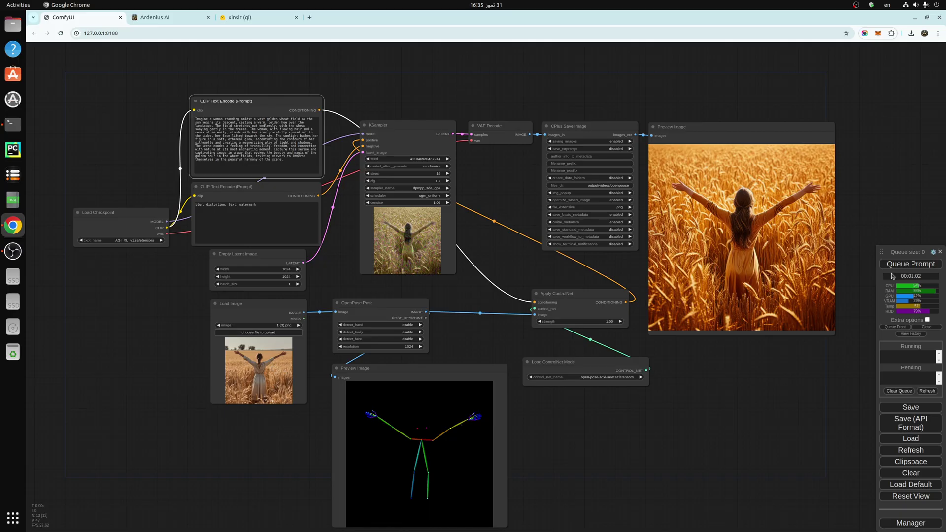
Queue a new generation with a new seed and watch the KSampler preview.
click(900, 265)
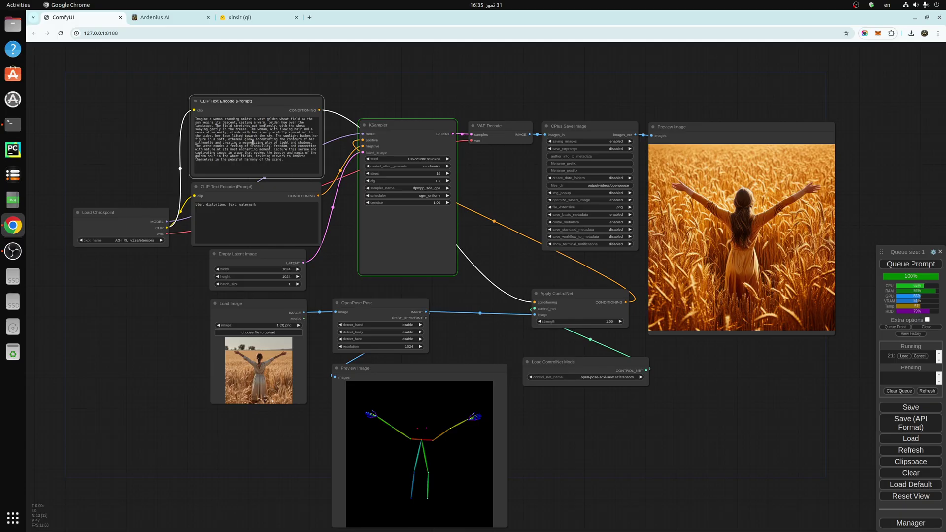
click(570, 419)
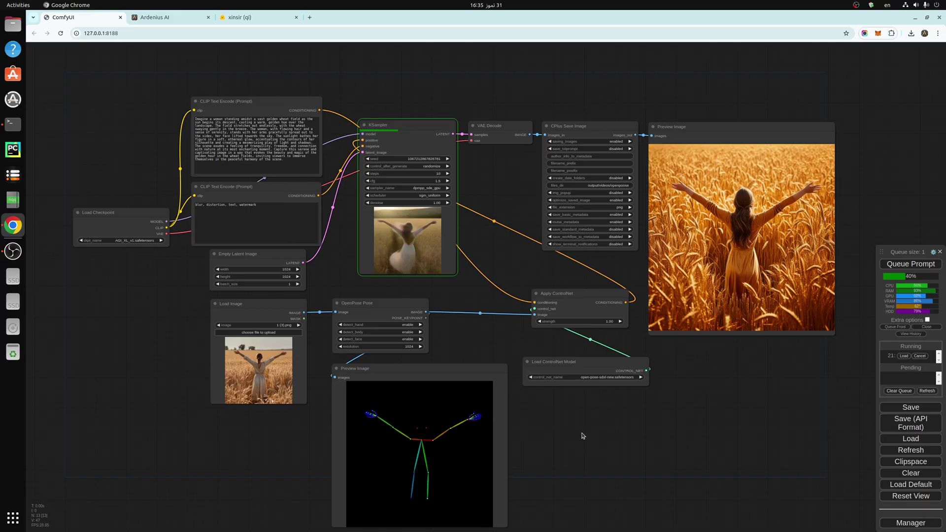
scroll(570, 435, down, 1)
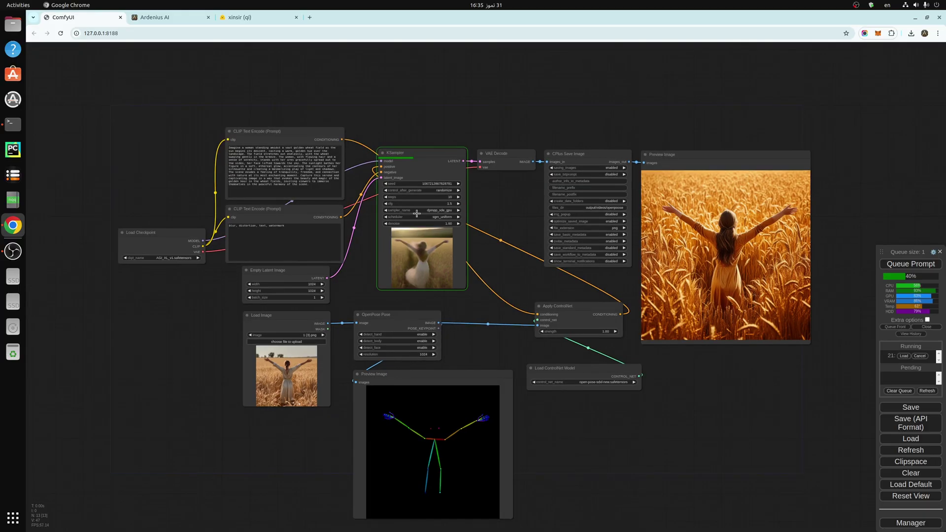
click(426, 374)
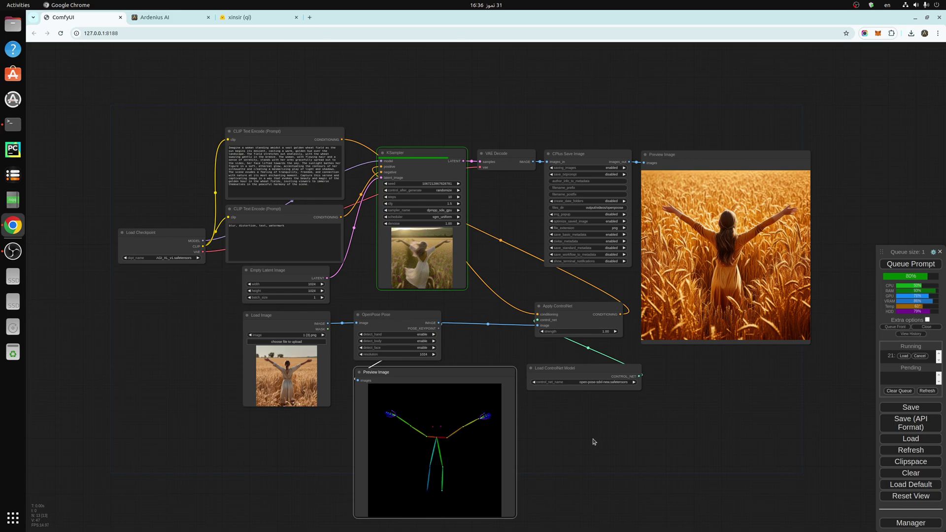
Zoom into the KSampler preview, then zoom out to see the finished white-dress result.
scroll(438, 234, up, 3)
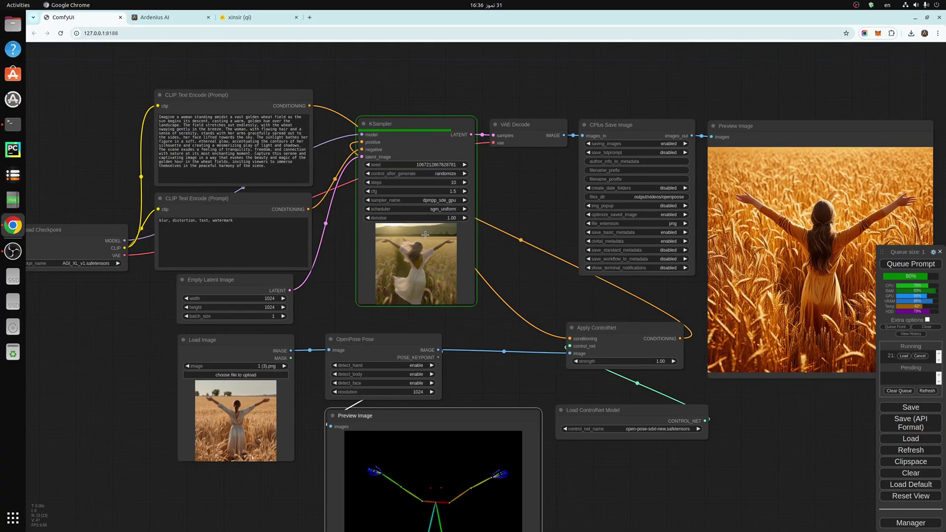
scroll(418, 241, up, 7)
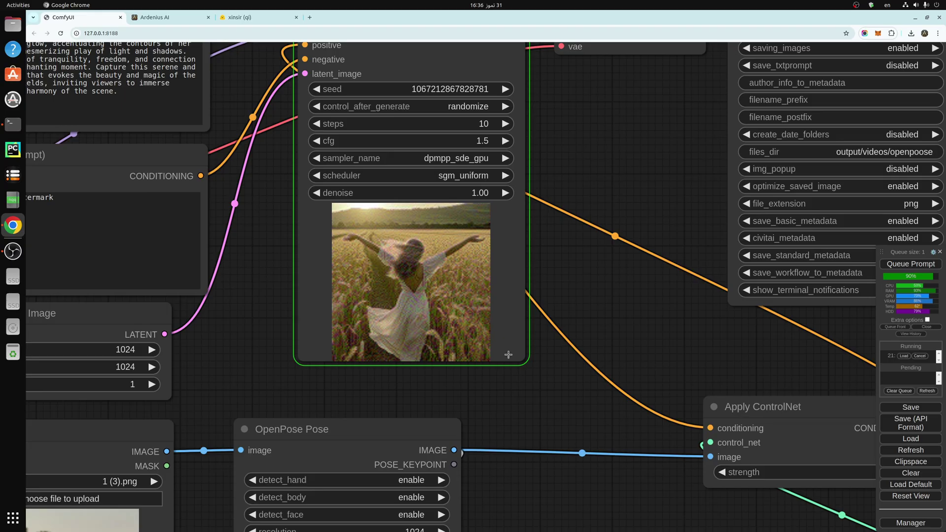
scroll(556, 409, down, 7)
drag(573, 452, 419, 350)
scroll(419, 350, down, 1)
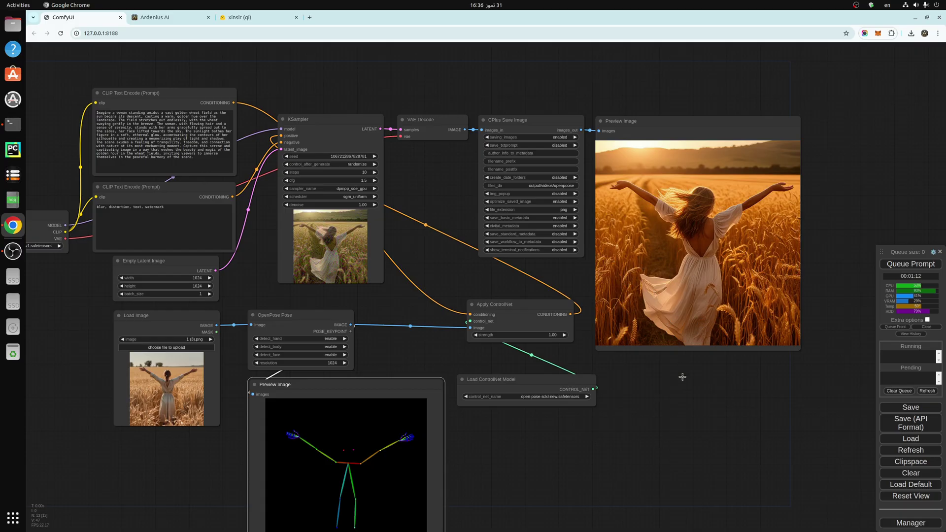
scroll(659, 417, down, 4)
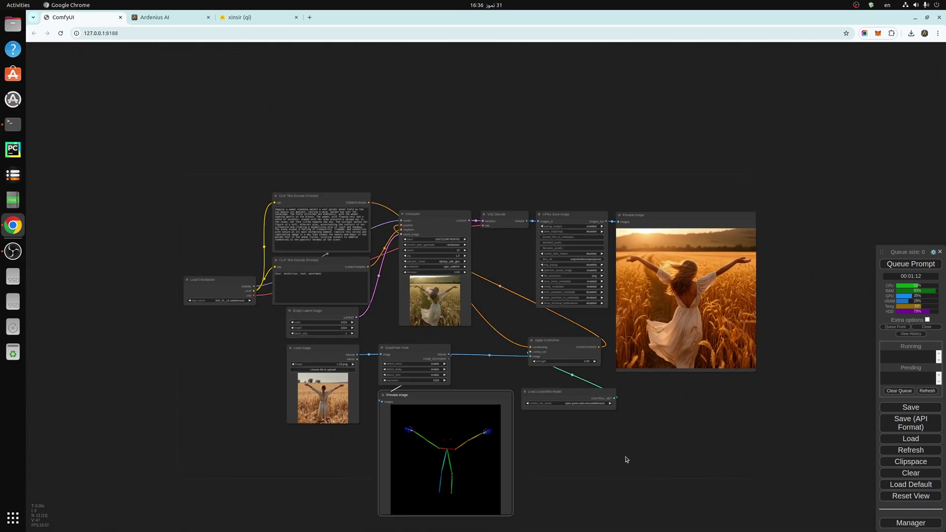
drag(626, 460, 636, 445)
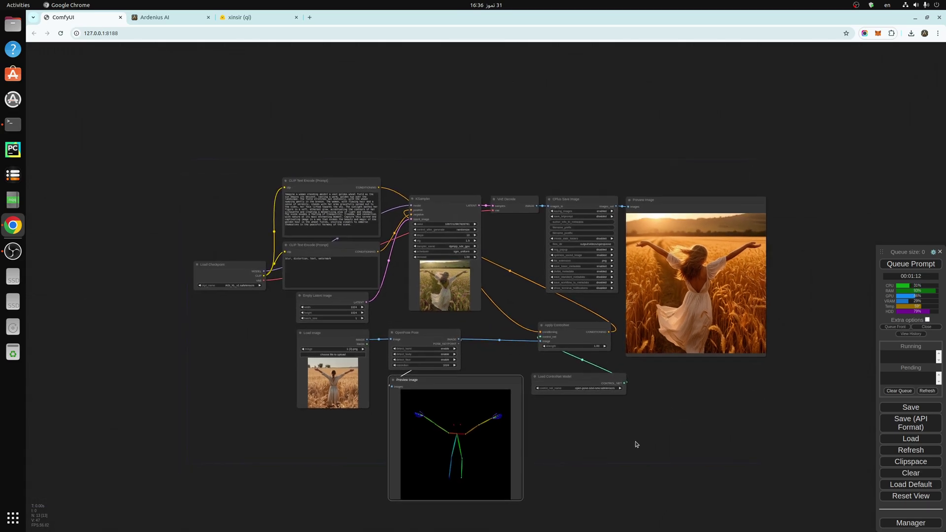